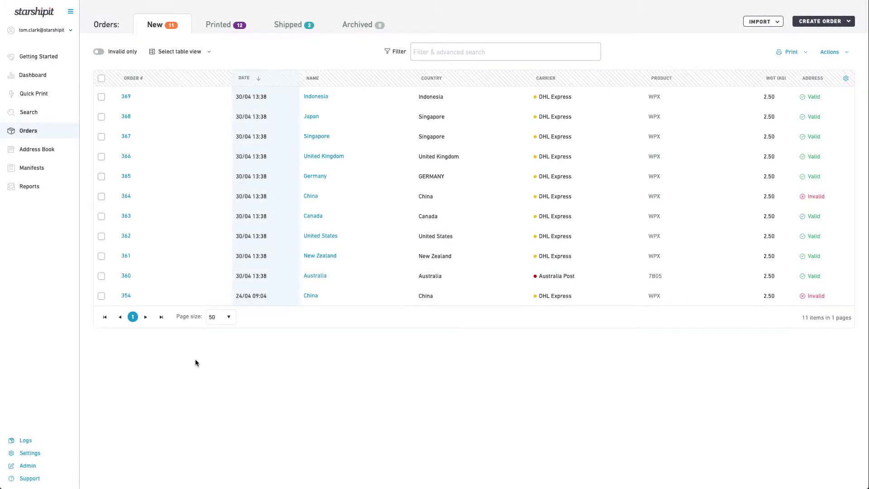
Under Customer Notifications, tick Email Template for Printed, In-transit and Delivered, then save
click(34, 452)
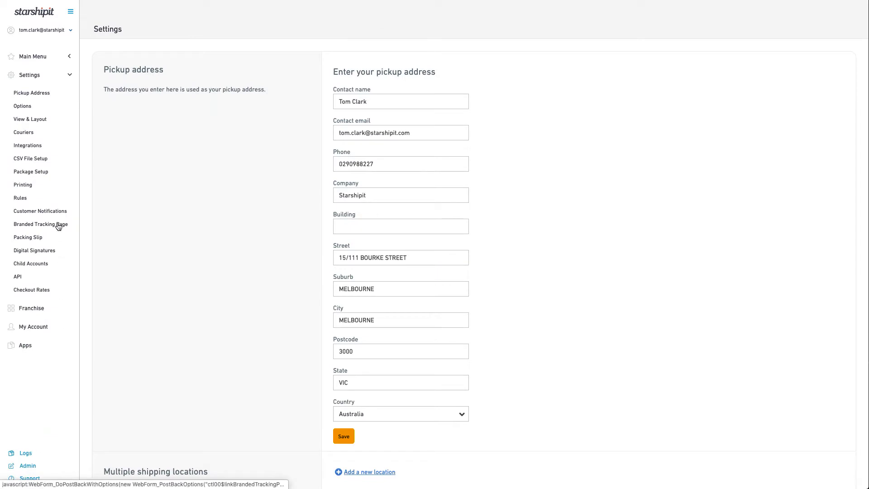
click(54, 215)
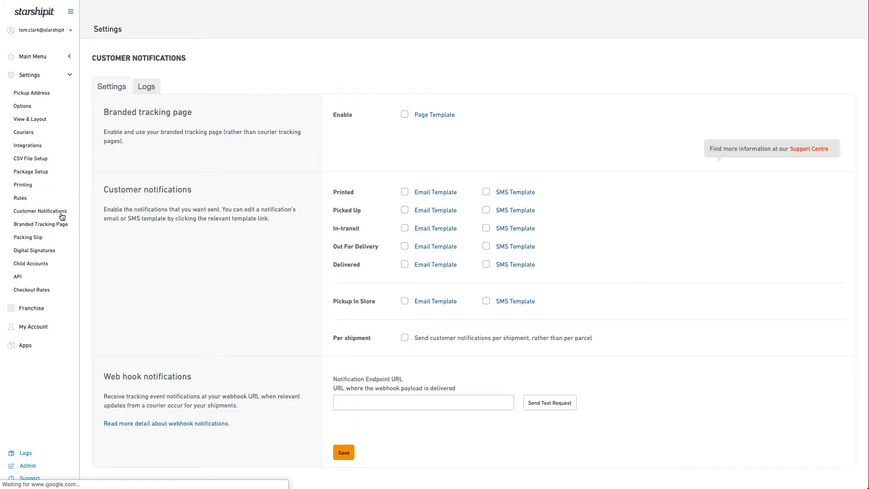
click(404, 192)
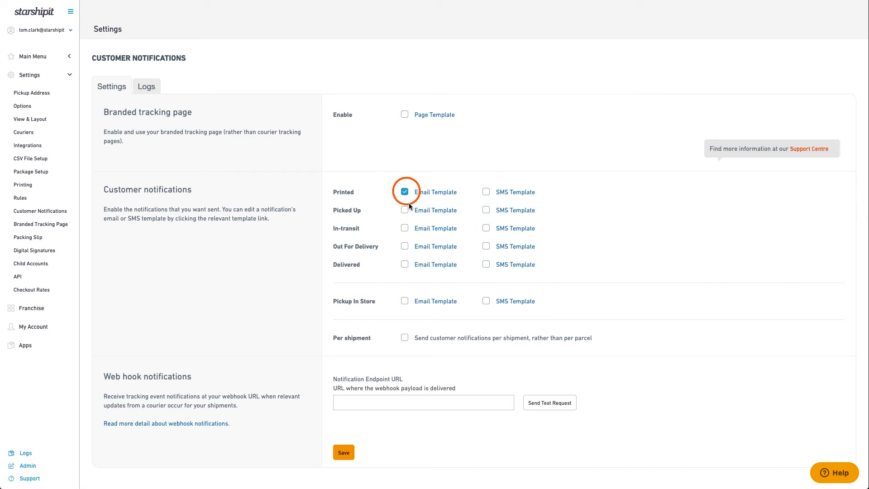
click(405, 228)
click(405, 265)
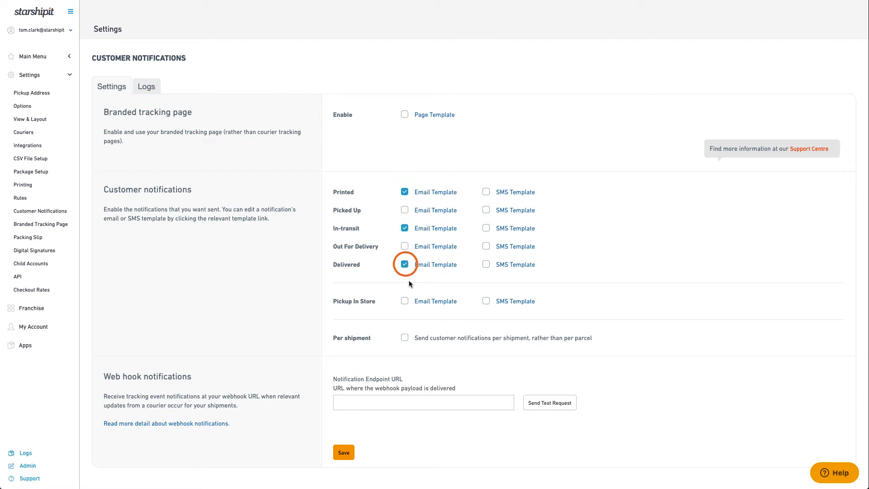
click(335, 452)
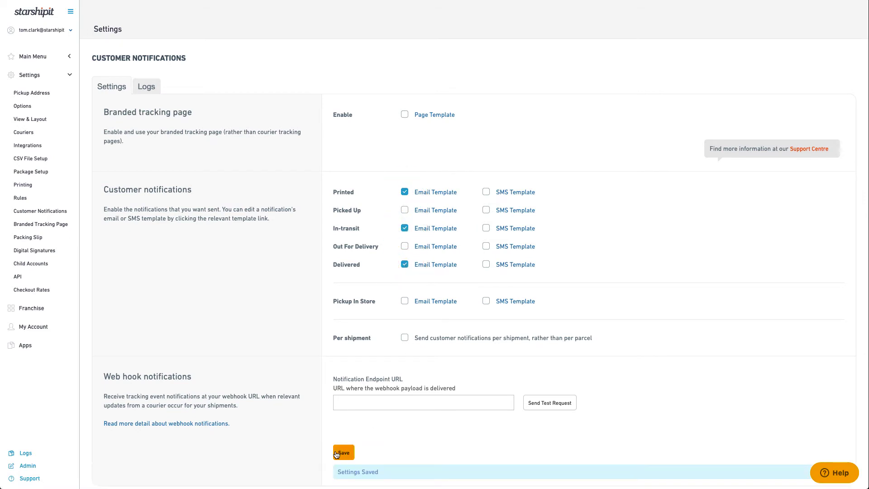
In the Printed email template, add a 'Carrier:' line with a bold %Carrier% variable
click(435, 193)
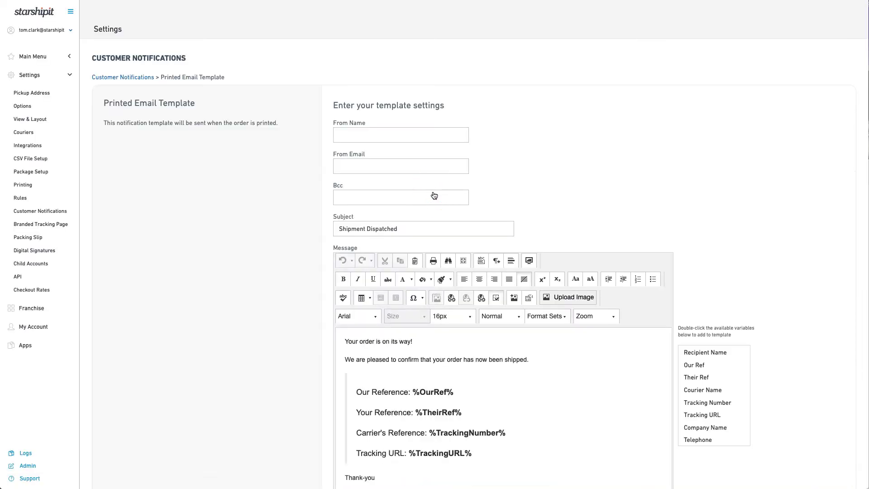
scroll(253, 240, down, 5)
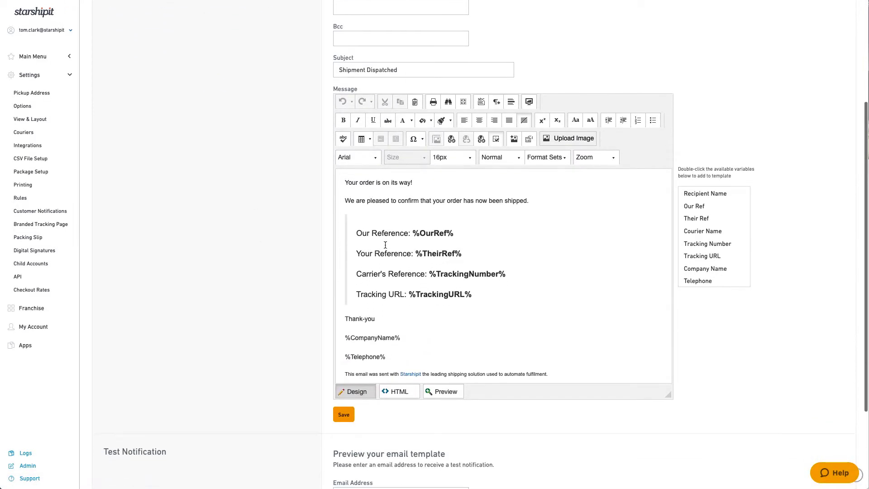
click(484, 254)
key(Return)
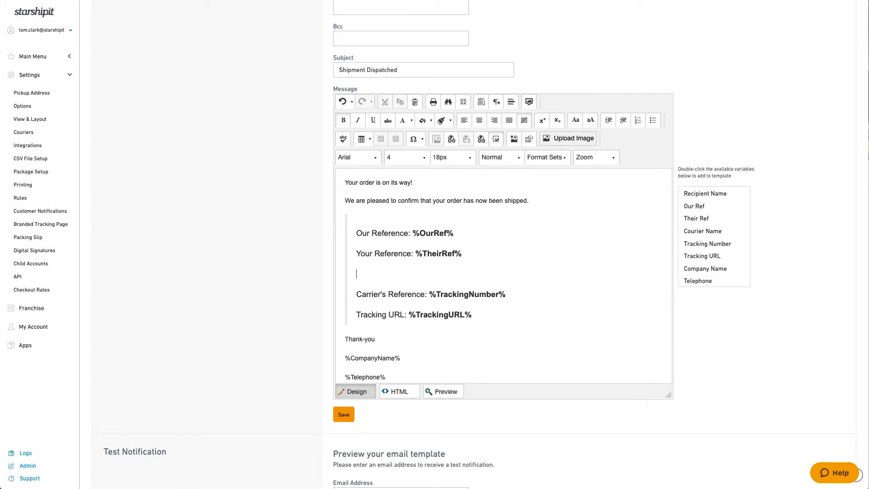
text(Ca)
text(rrier:)
double_click(708, 232)
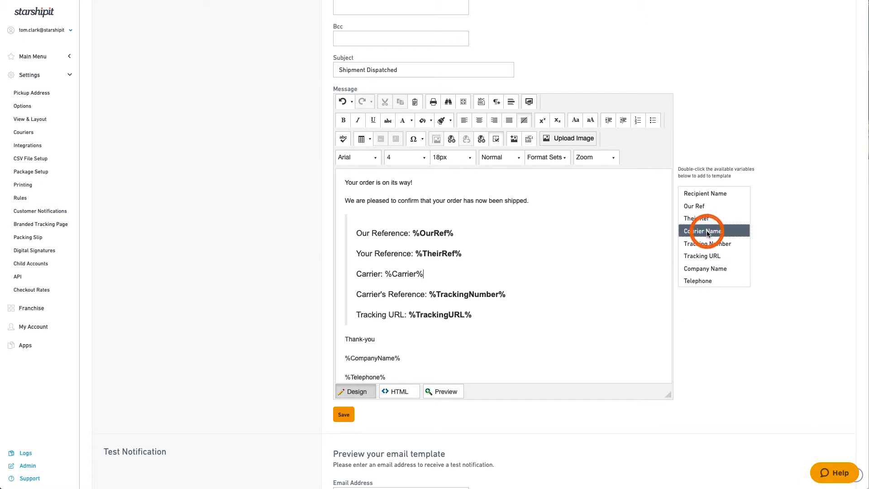
drag(424, 274, 386, 273)
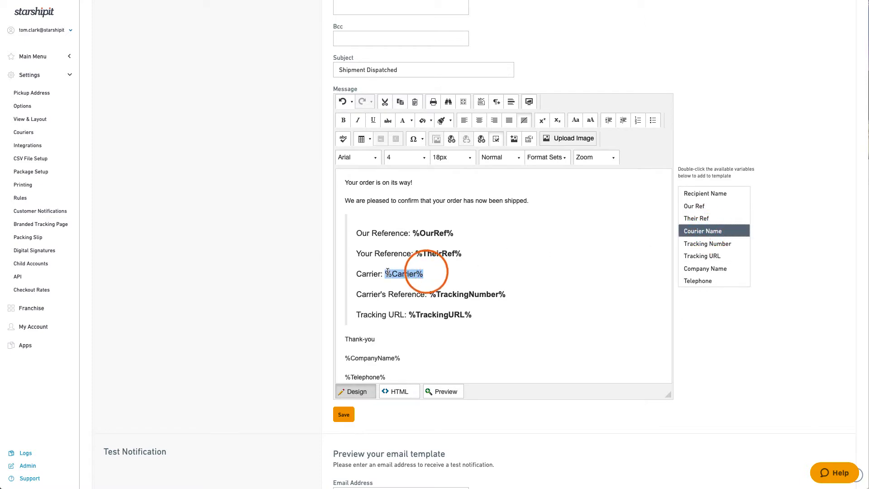
click(342, 120)
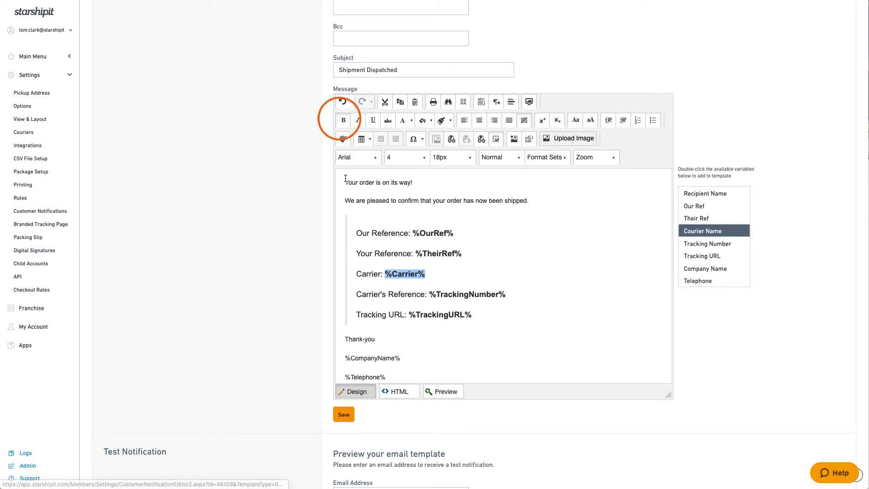
Insert a blank line above the greeting at the top of the message
click(345, 180)
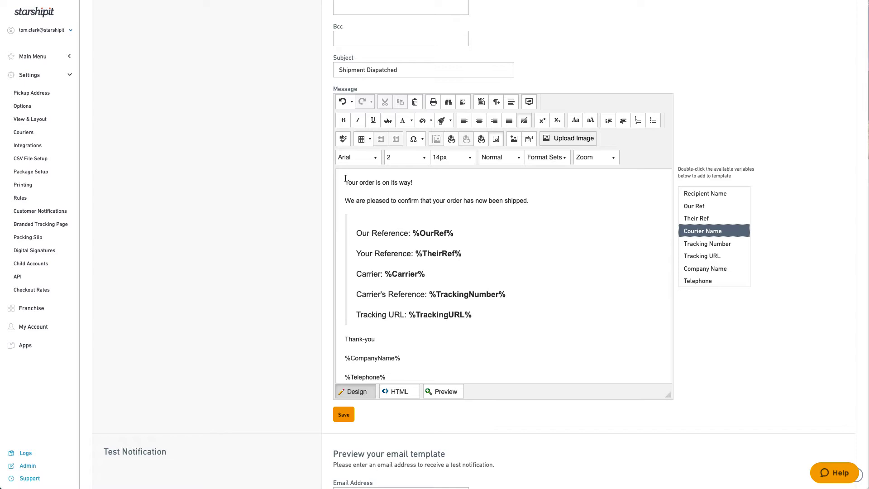
key(Return)
click(351, 178)
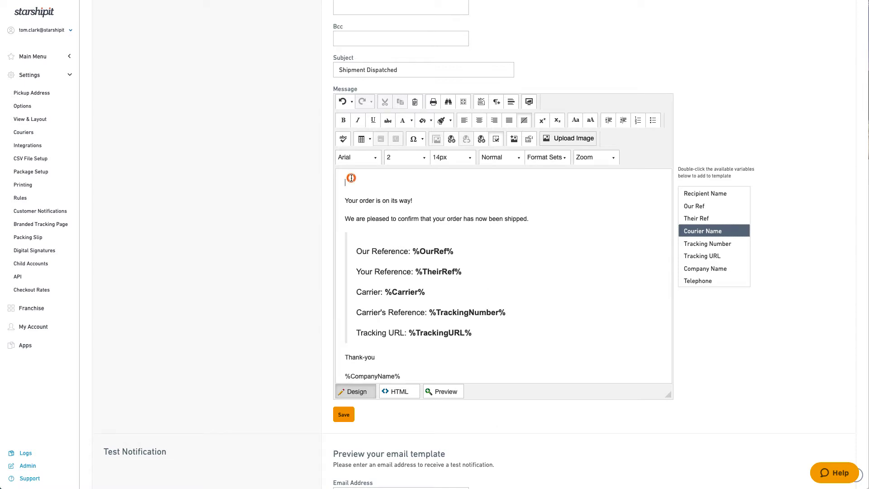
Upload Starshipit_logo_260x152.png and insert it at the top of the Printed email
click(579, 139)
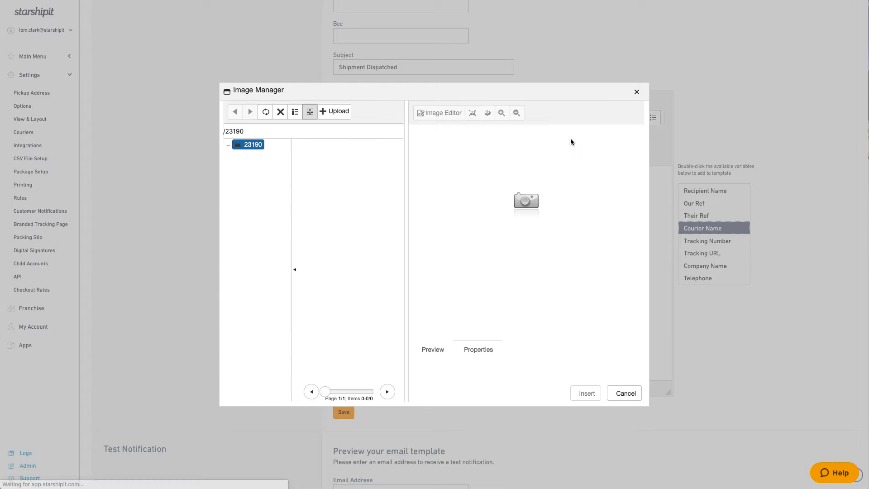
click(338, 113)
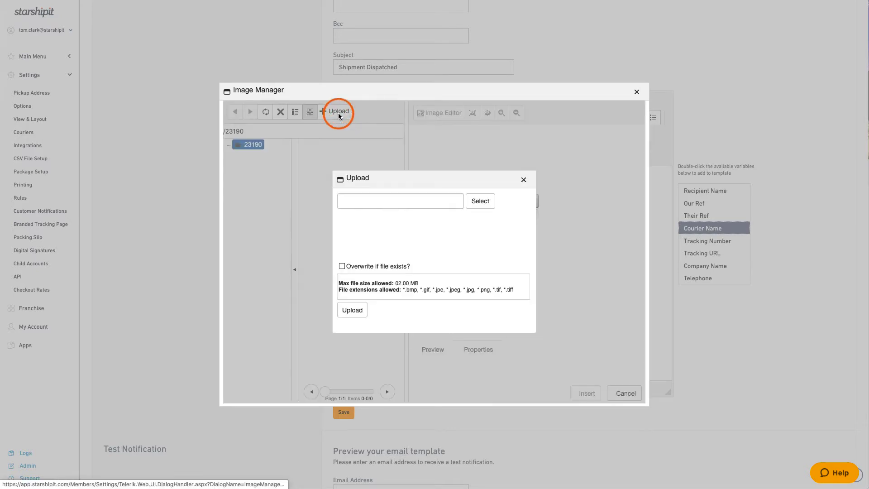
click(481, 205)
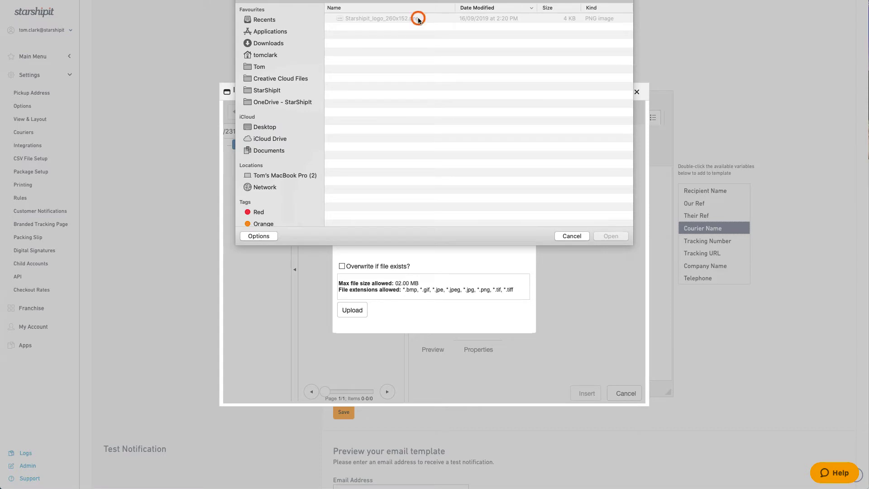
click(417, 19)
click(611, 236)
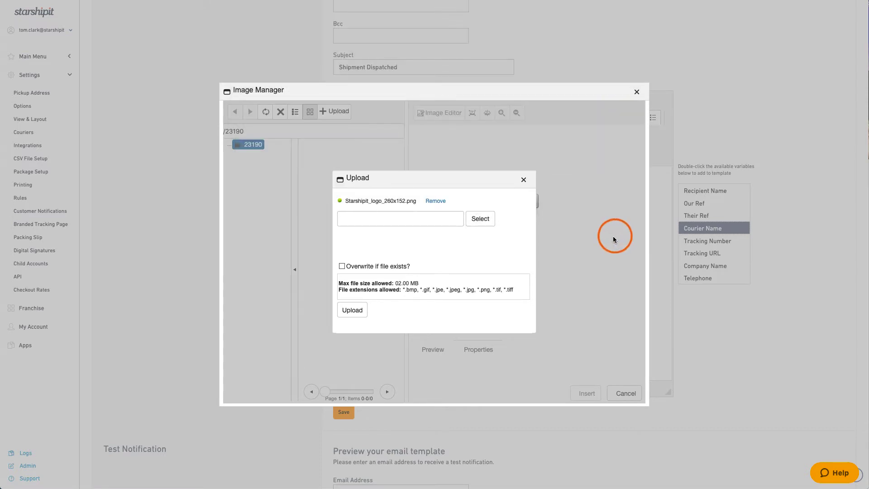
click(352, 310)
click(316, 154)
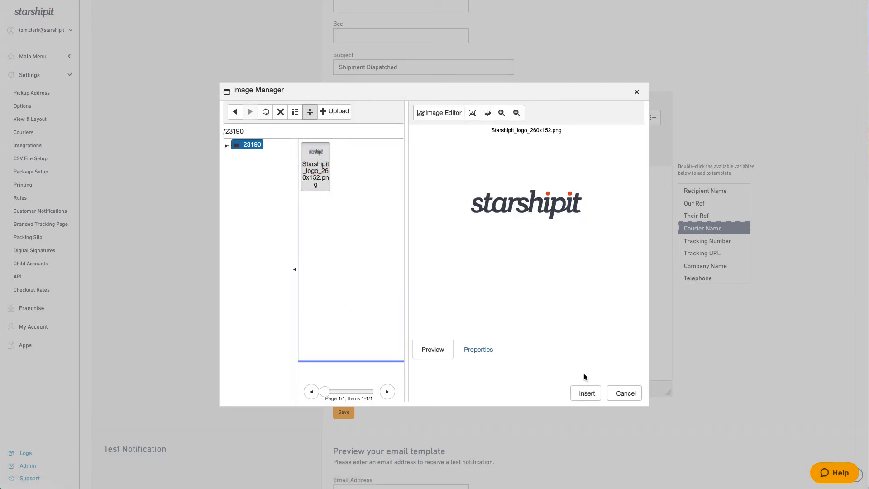
click(586, 394)
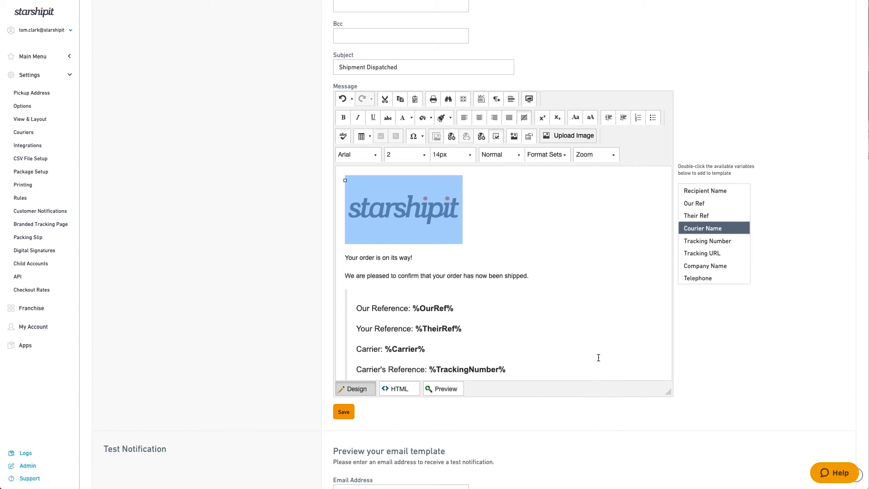
Save the edited email template and start entering a test notification email address
click(598, 354)
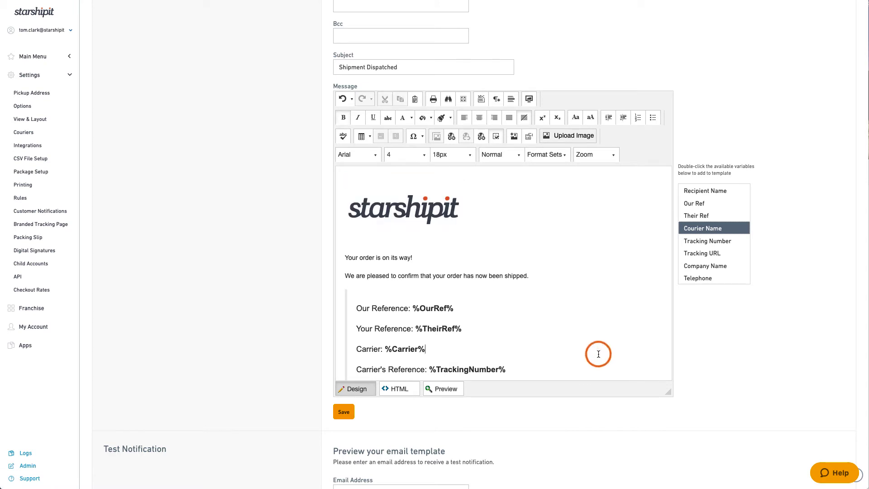
click(348, 412)
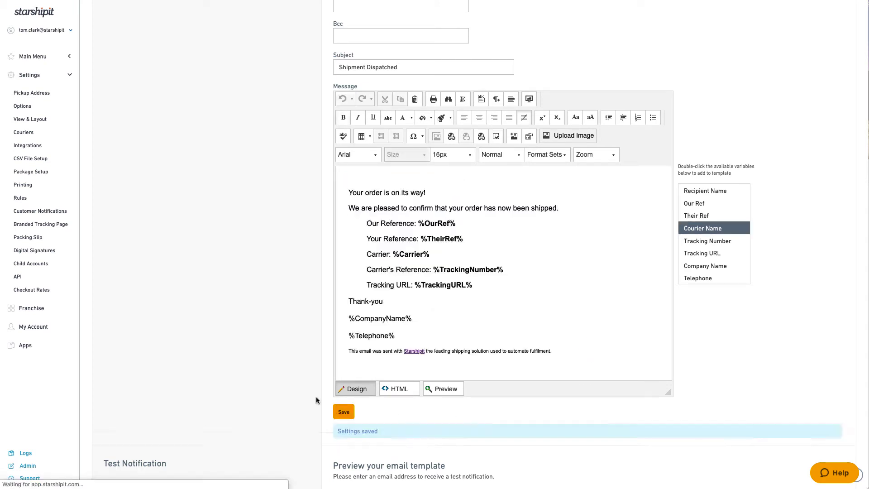
scroll(317, 399, down, 3)
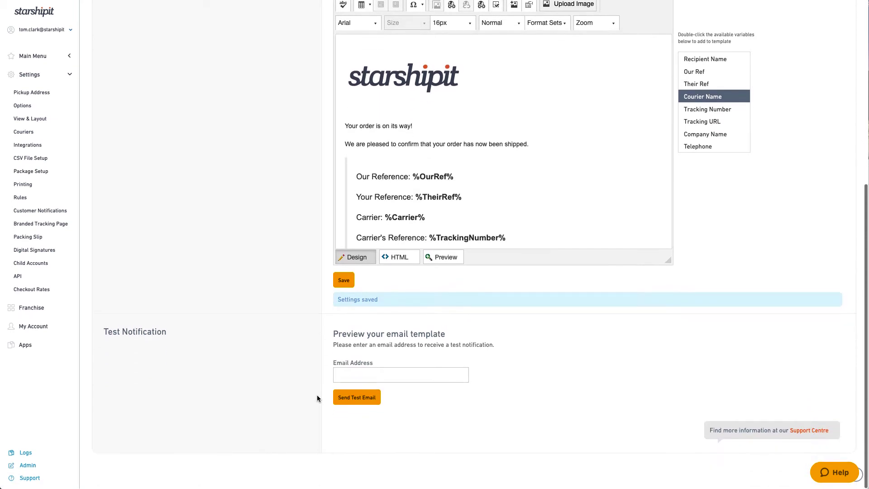
click(364, 373)
text(my.em)
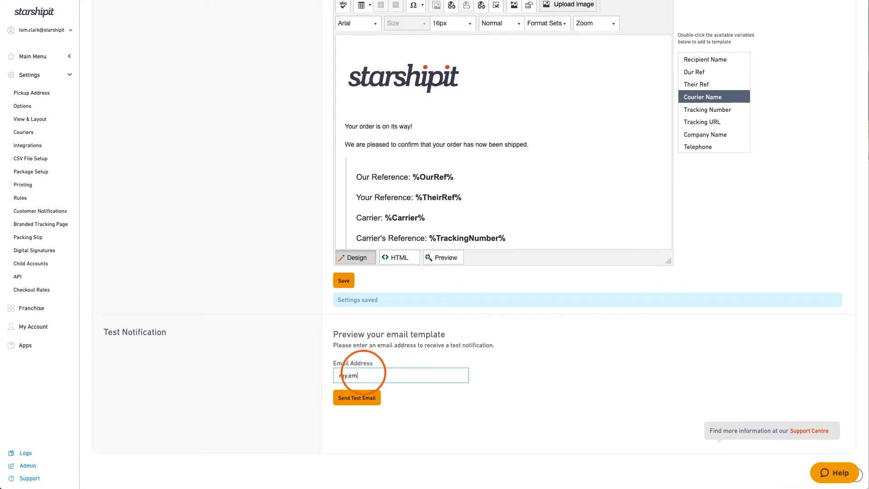
text(ail@website)
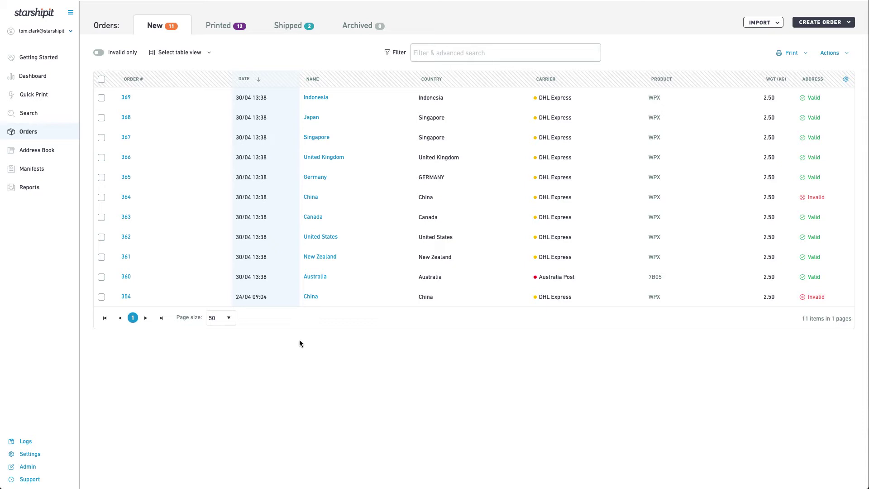
Under Customer Notifications, tick SMS Template for Printed, In-transit and Delivered, then save
click(48, 452)
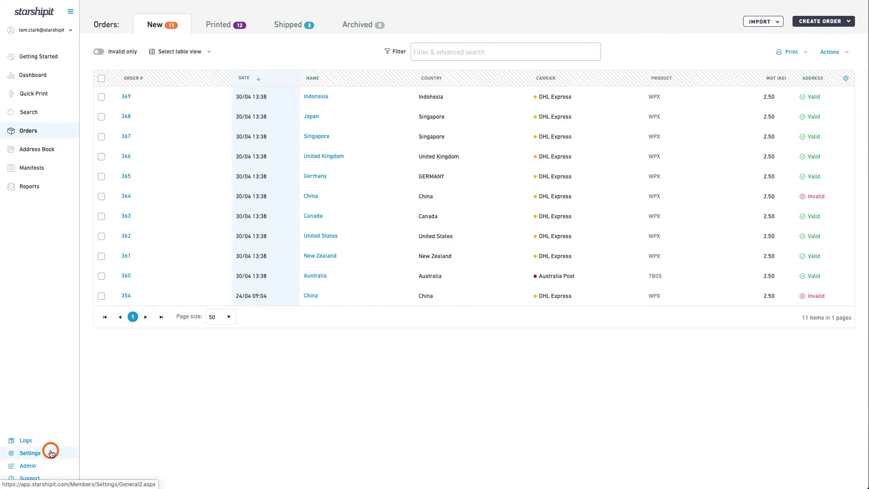
click(56, 213)
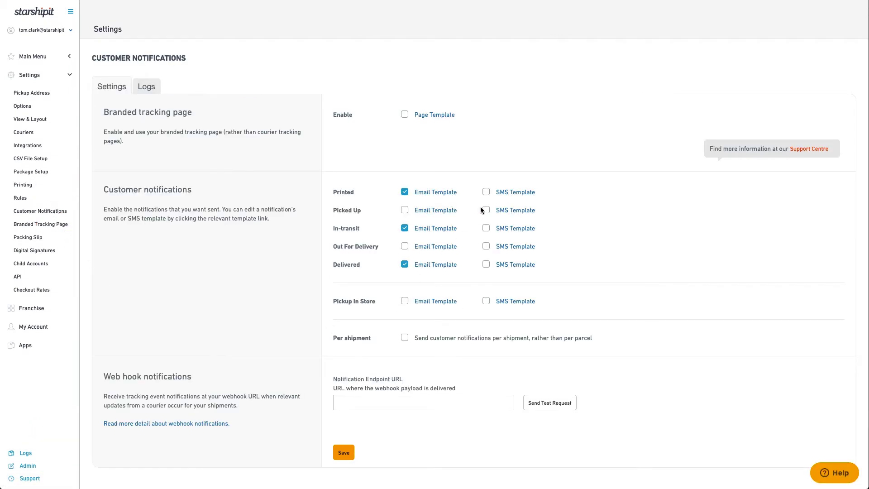
click(487, 192)
click(486, 228)
click(487, 265)
click(348, 451)
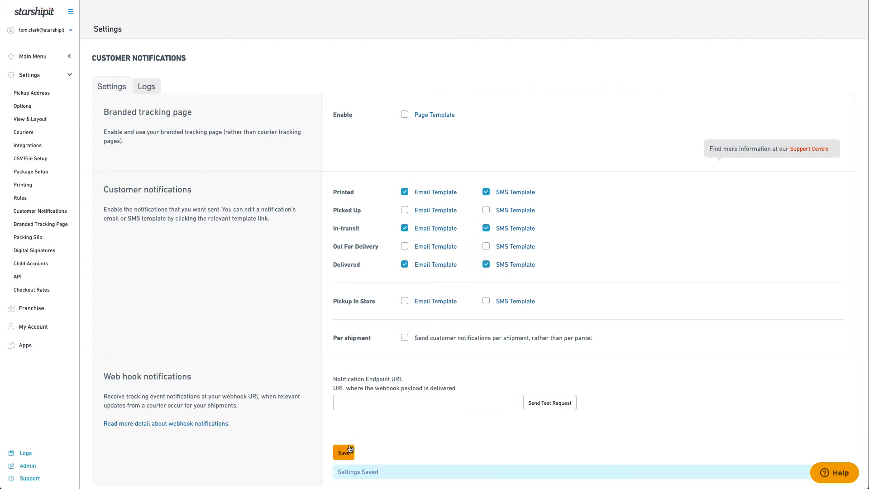
click(512, 232)
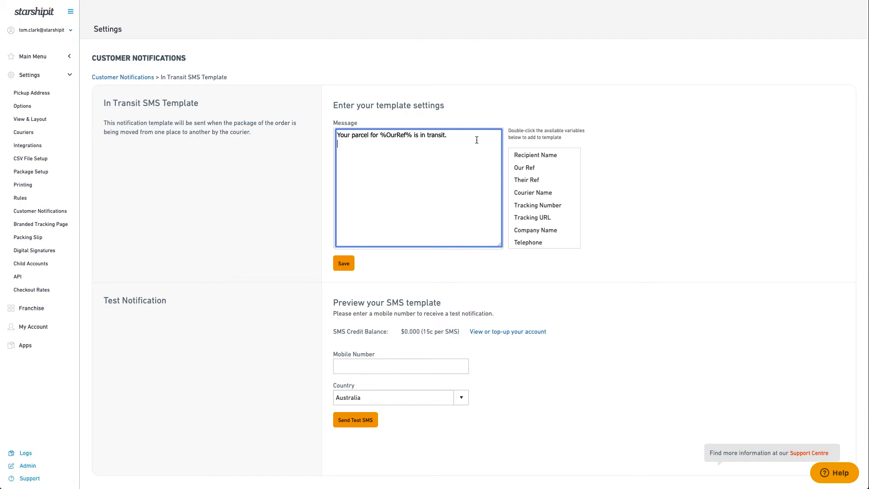
Insert the Tracking URL variable into the In Transit SMS message and save it
double_click(548, 216)
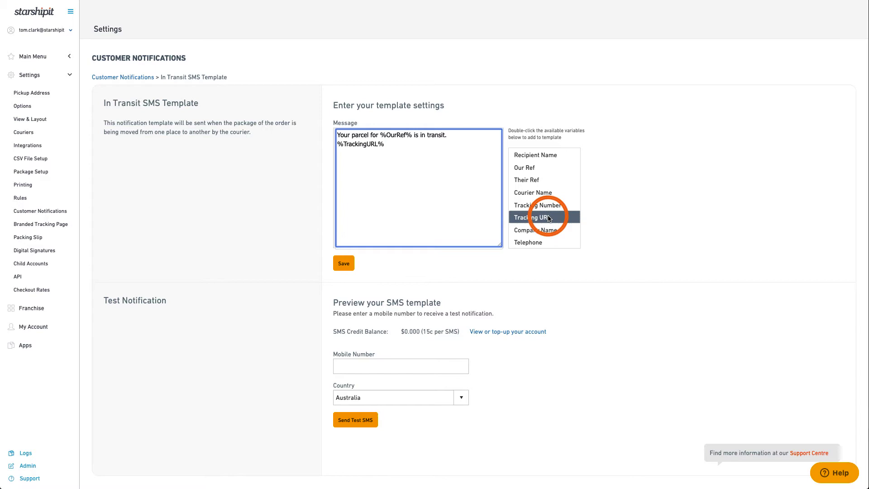
click(343, 263)
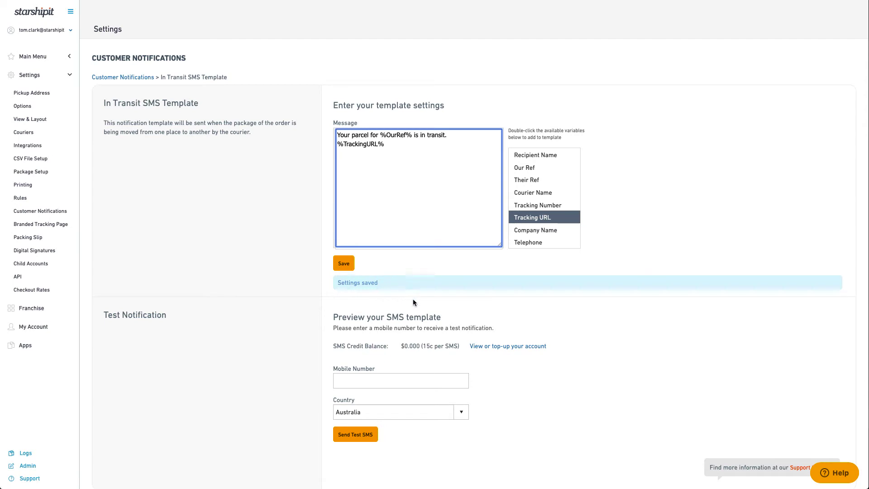
click(395, 380)
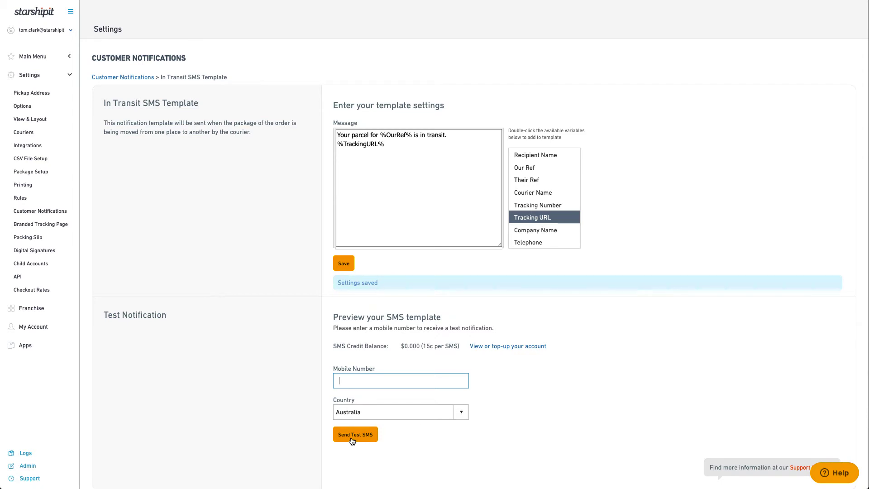
click(44, 329)
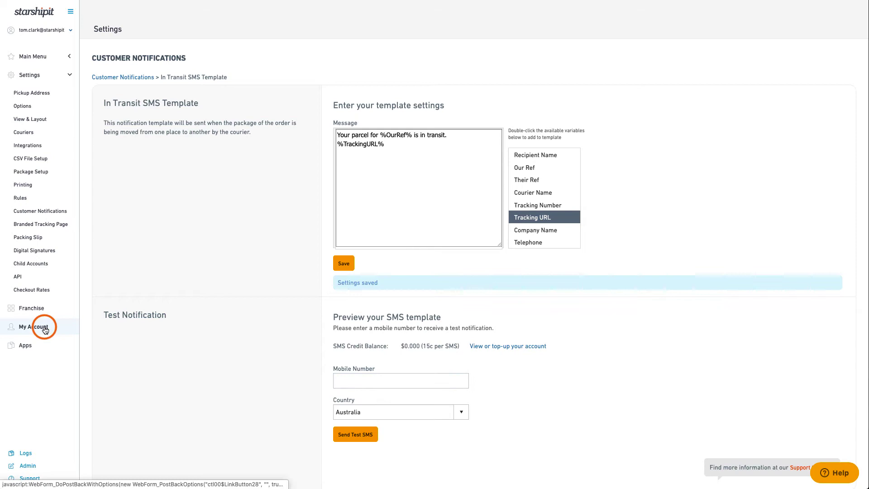
View the SMS tab of Account Details, showing credit balance, top-up and card form
click(151, 86)
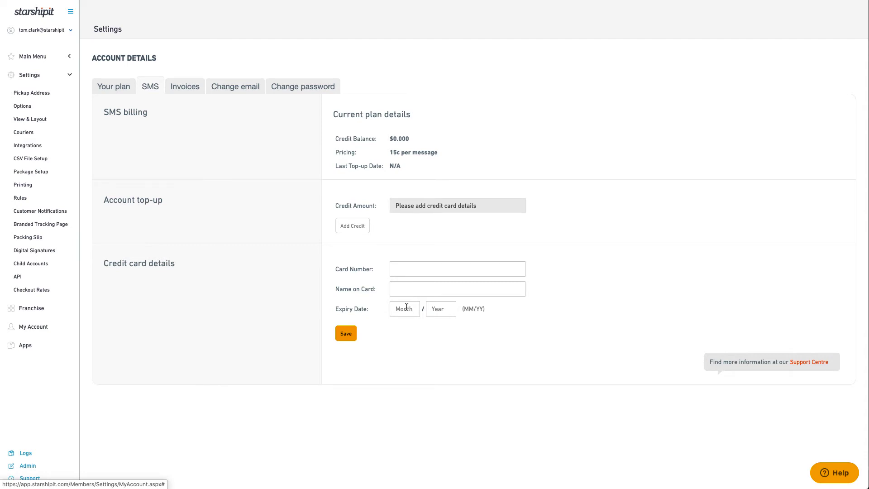
click(346, 333)
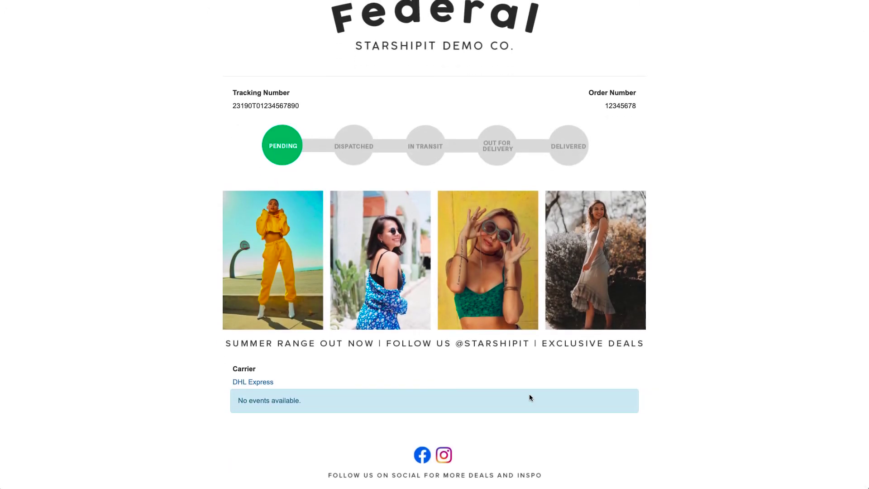
scroll(530, 397, up, 1)
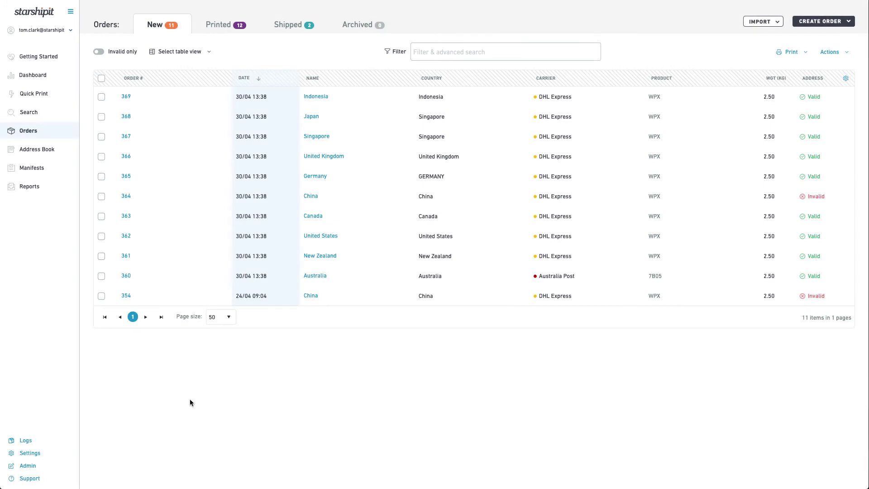
Tick Enable Page Template under Customer Notifications and save the setting
click(48, 455)
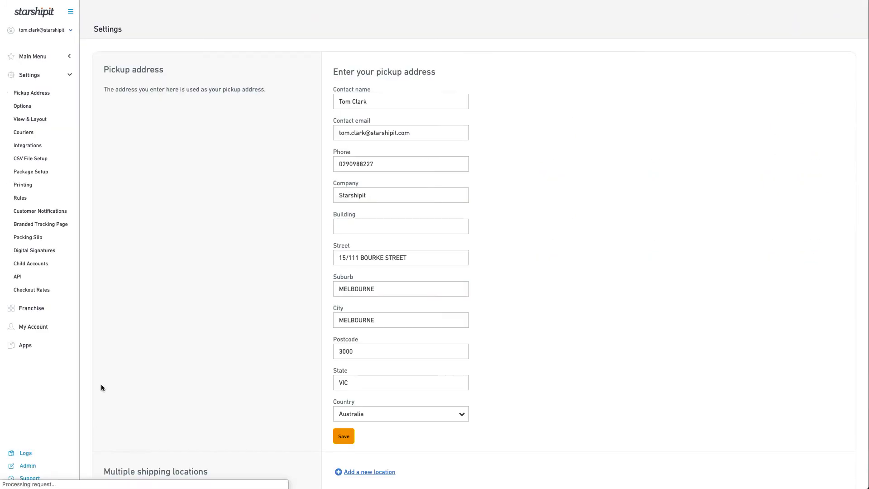
click(52, 212)
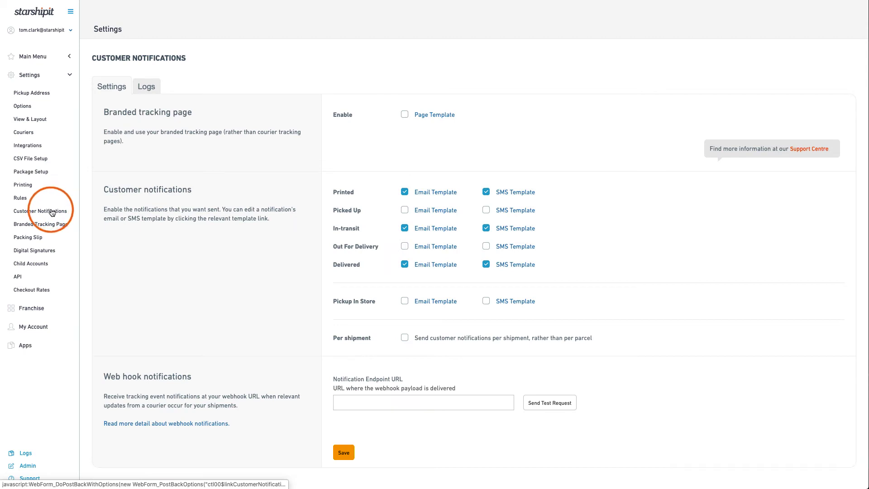
click(405, 115)
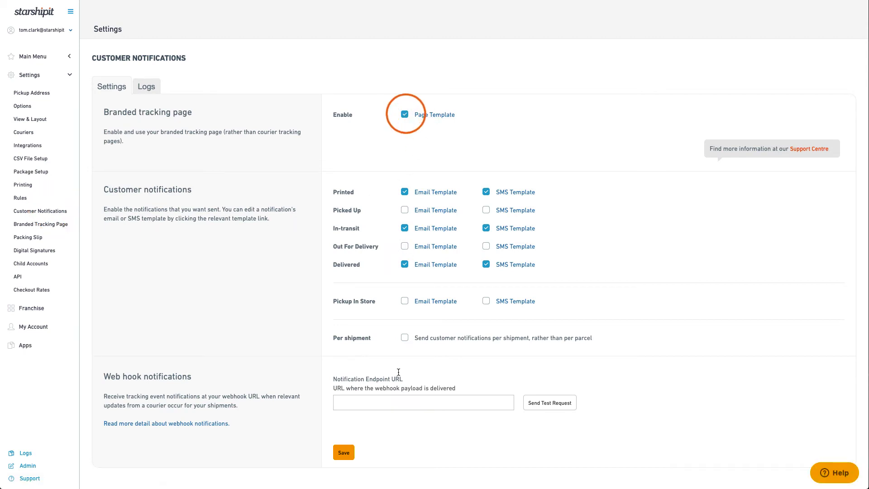
click(347, 456)
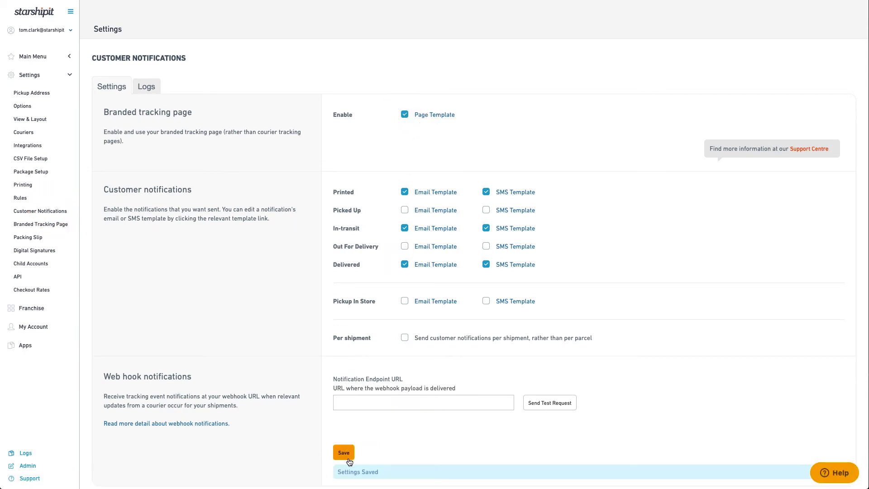
click(437, 115)
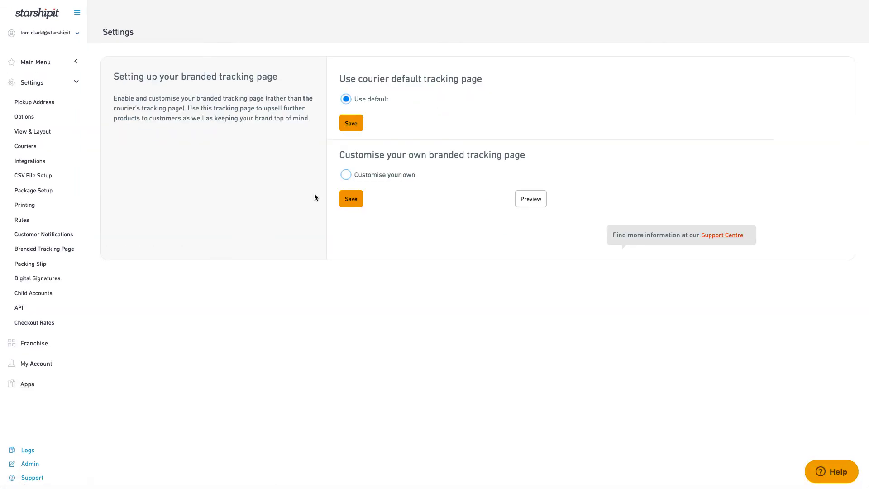
Choose a custom tracking page titled 'Federal Co' and upload Logo.png as its logo
click(346, 174)
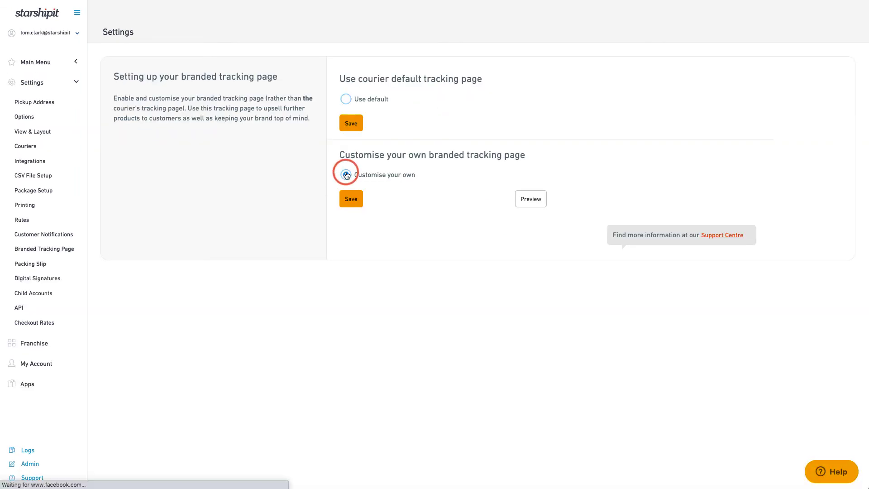
click(447, 199)
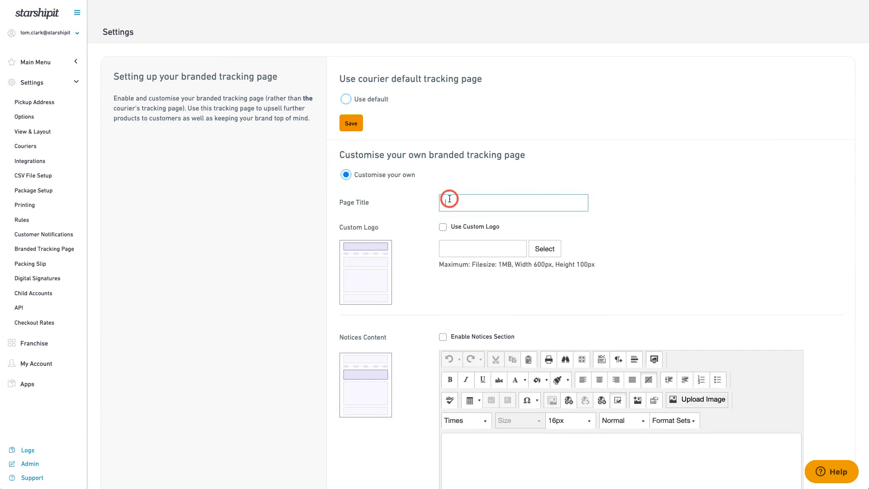
text(Federal Co)
click(444, 228)
click(551, 248)
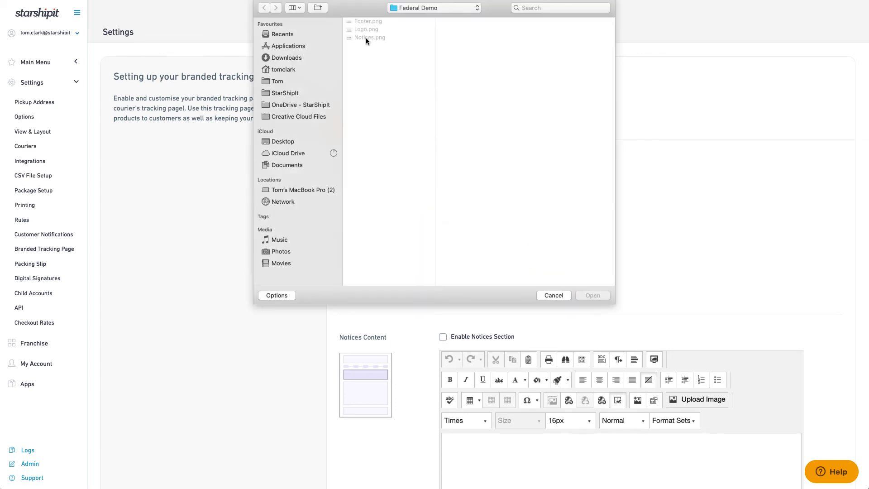
click(365, 29)
click(601, 296)
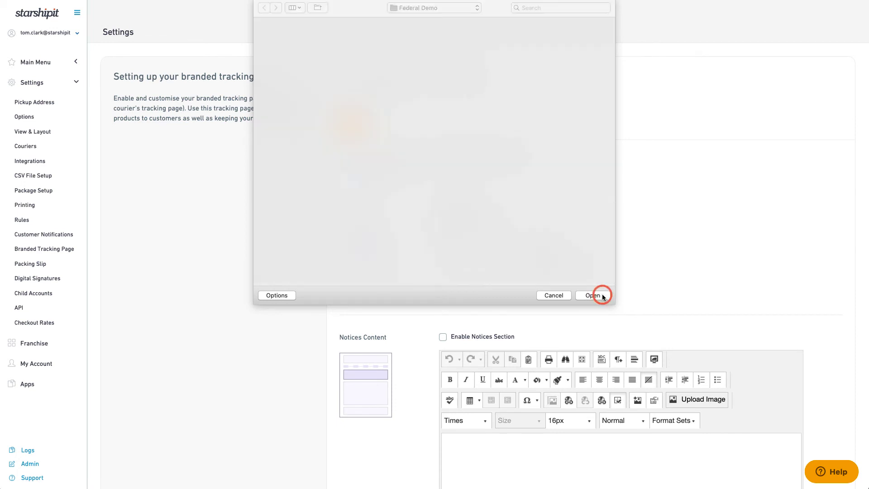
scroll(489, 295, down, 3)
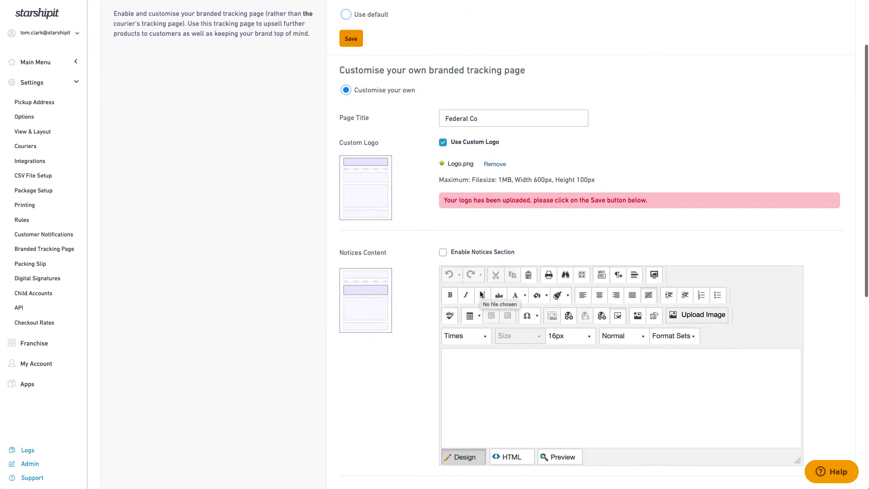
Enable the notices section, then upload Notices.png and insert it into the notices content
click(444, 224)
click(495, 330)
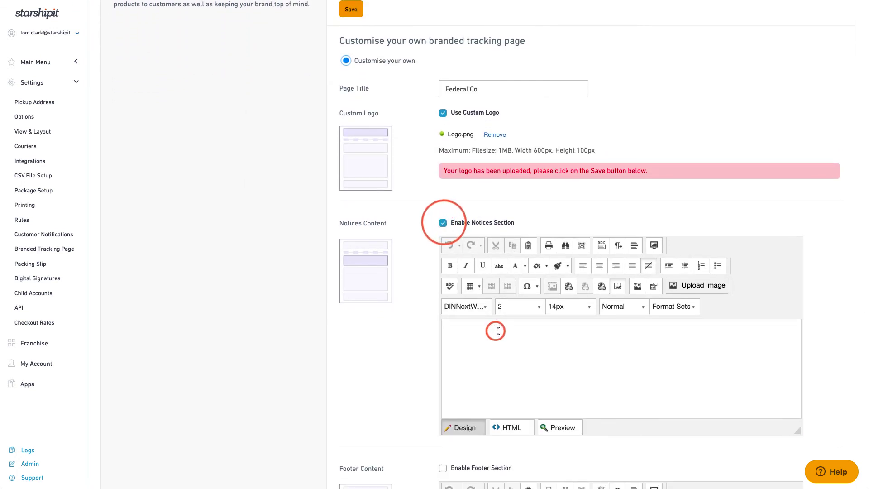
click(698, 286)
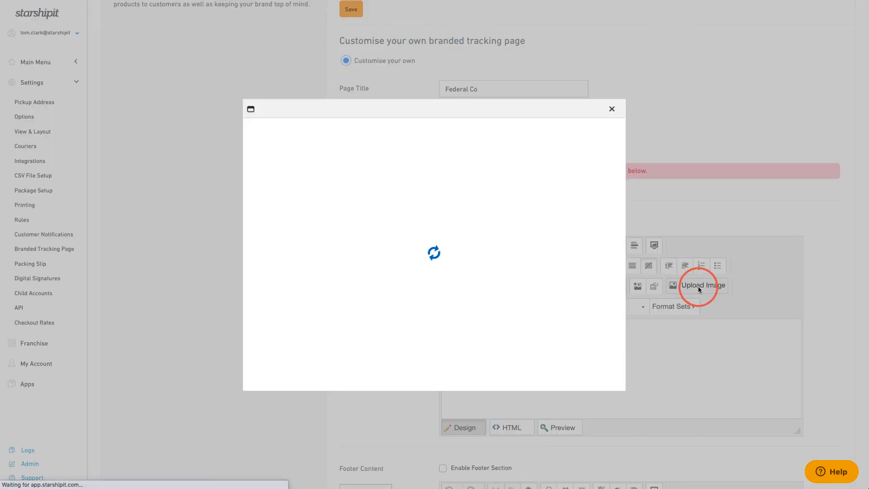
click(335, 106)
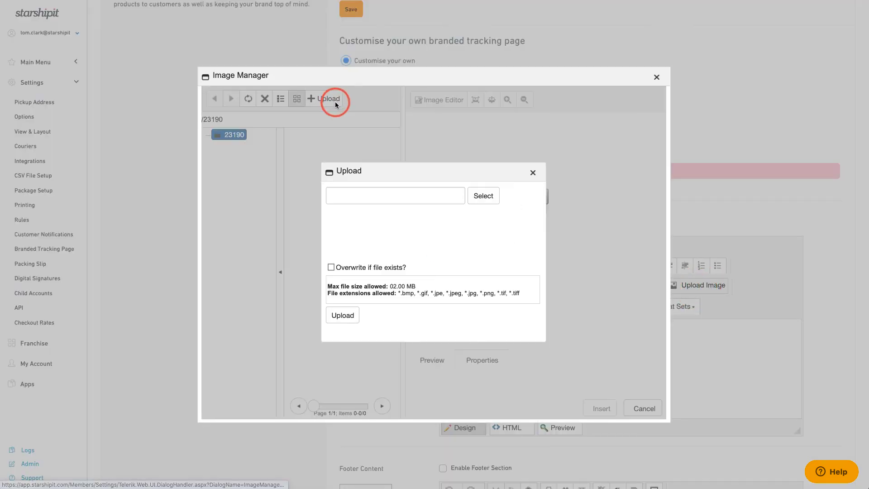
click(483, 196)
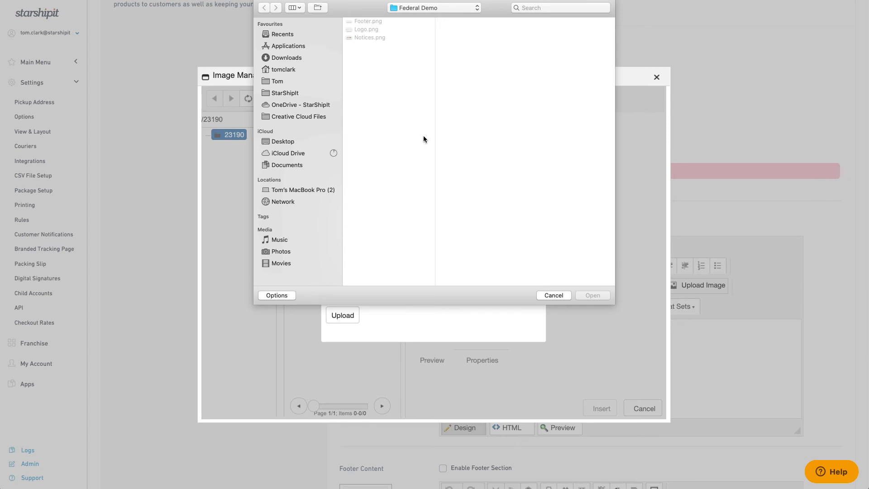
click(373, 38)
click(591, 296)
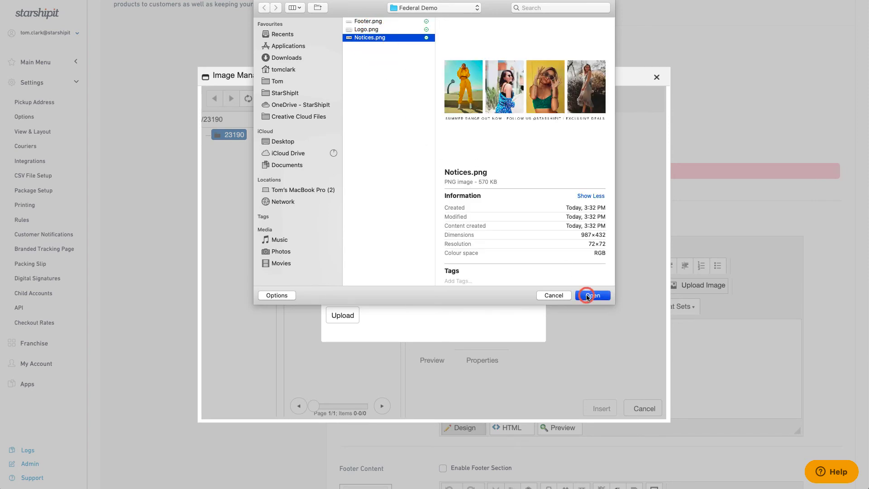
click(343, 315)
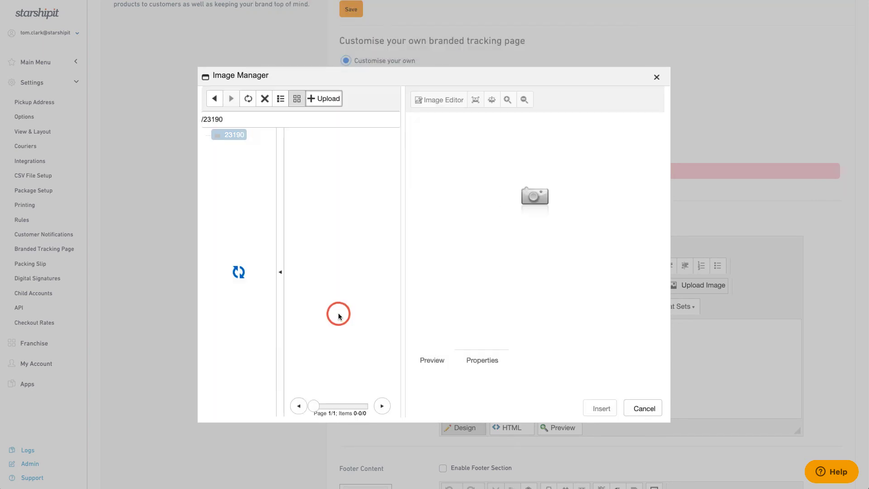
click(249, 99)
click(302, 147)
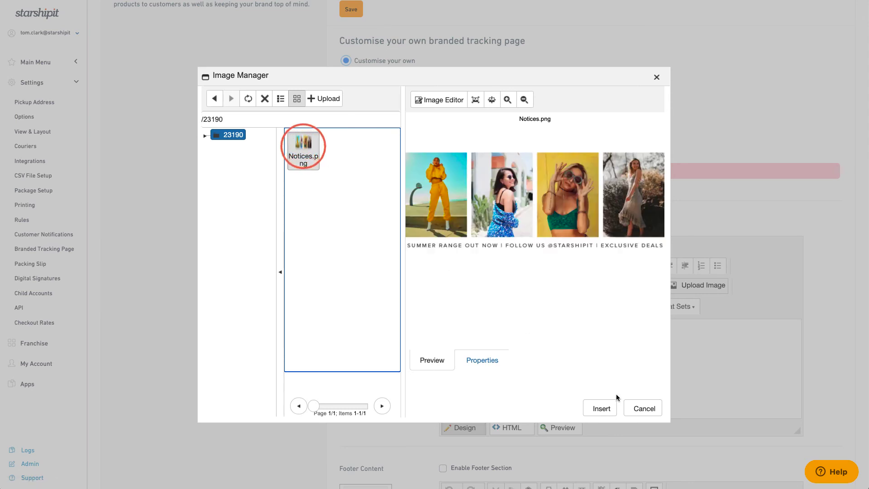
click(608, 407)
scroll(372, 349, down, 5)
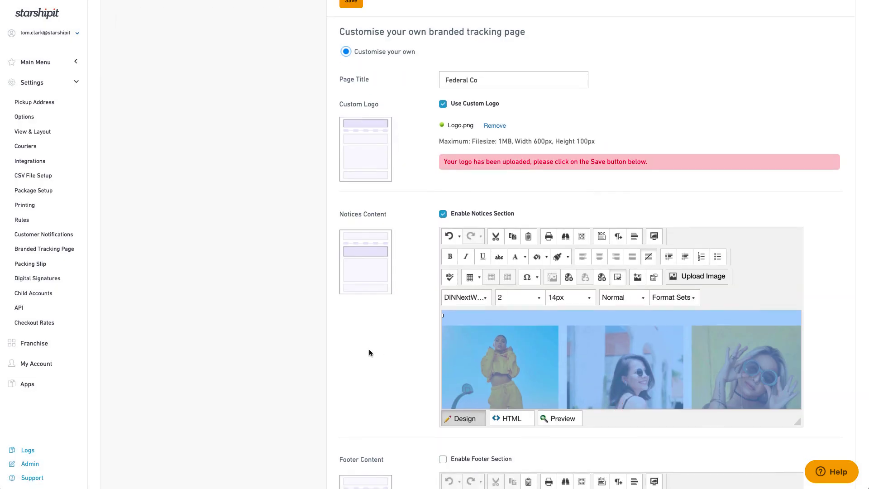
scroll(374, 349, down, 3)
Enable the footer section and bring up the image manager for the footer content
click(443, 200)
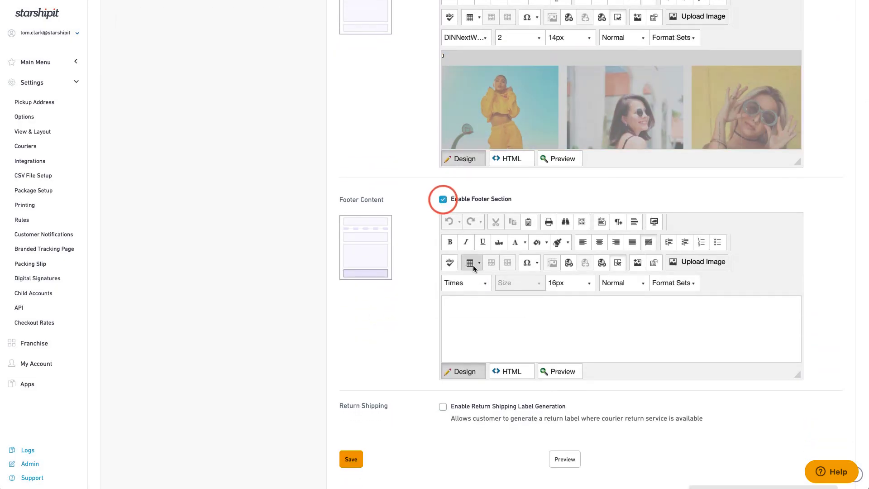
click(464, 310)
click(702, 263)
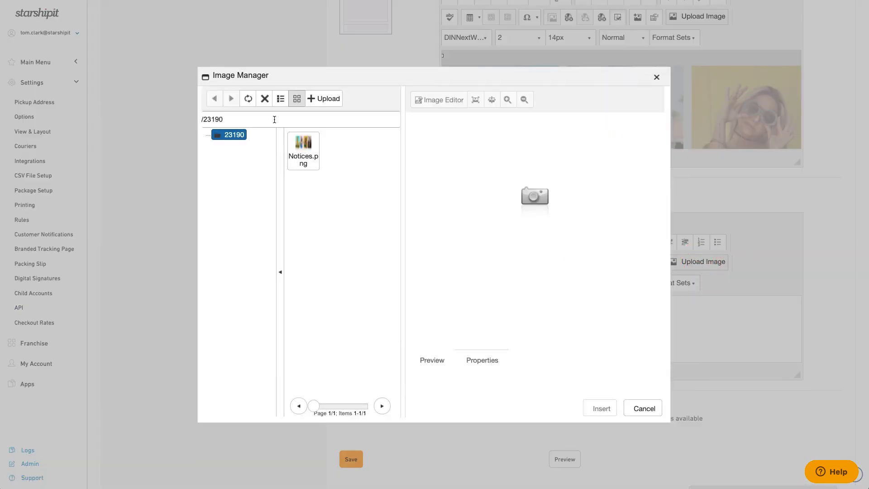
Upload Footer.png to the image library and insert it into the footer
click(319, 104)
click(484, 198)
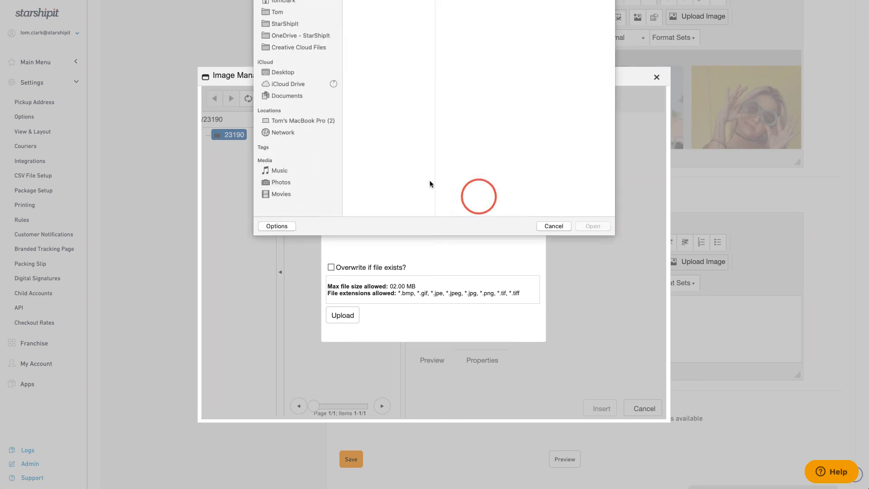
click(371, 22)
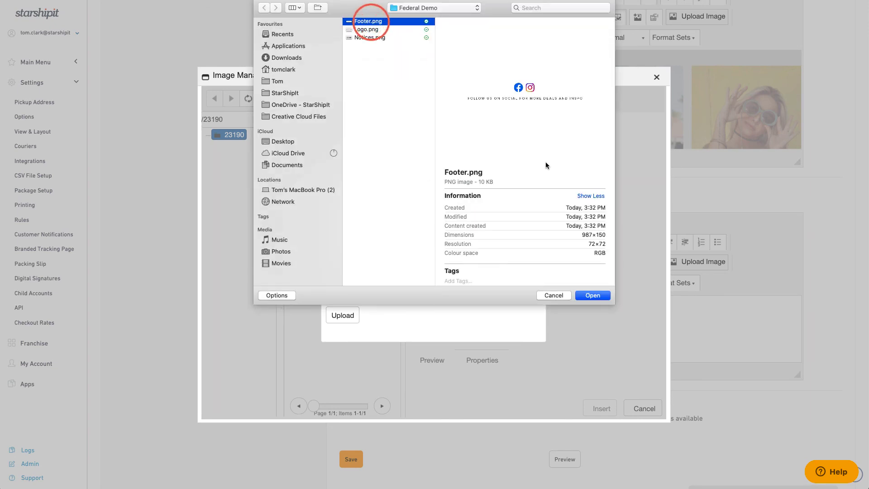
click(587, 296)
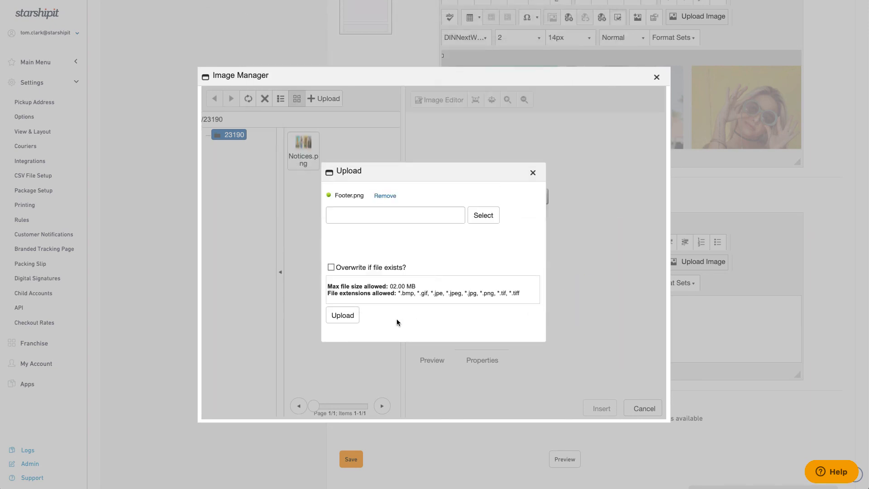
click(338, 317)
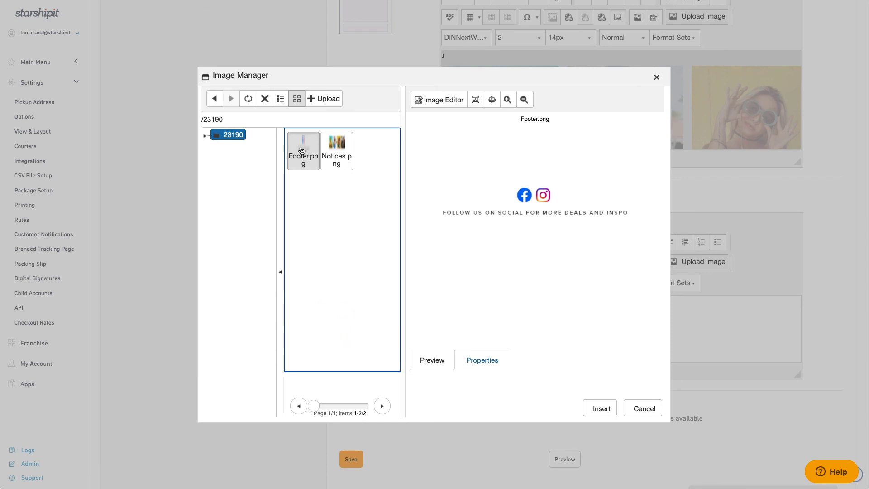
click(302, 151)
click(602, 409)
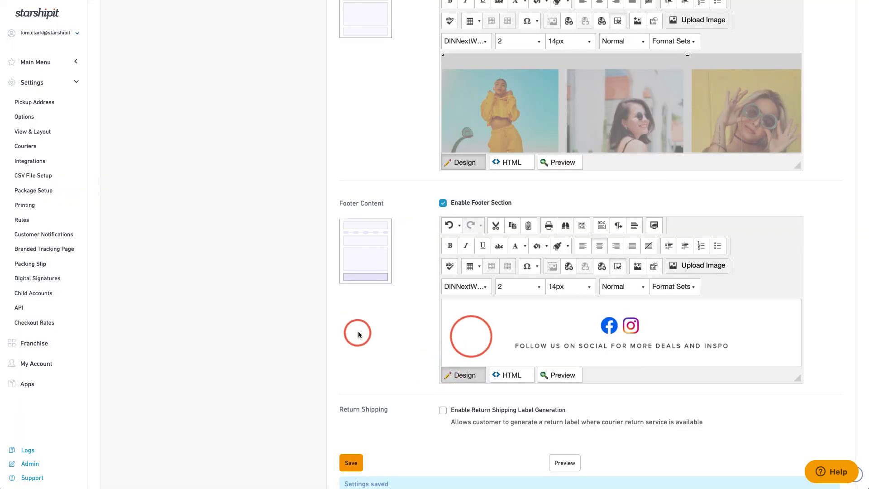
scroll(360, 330, up, 1)
scroll(360, 330, down, 2)
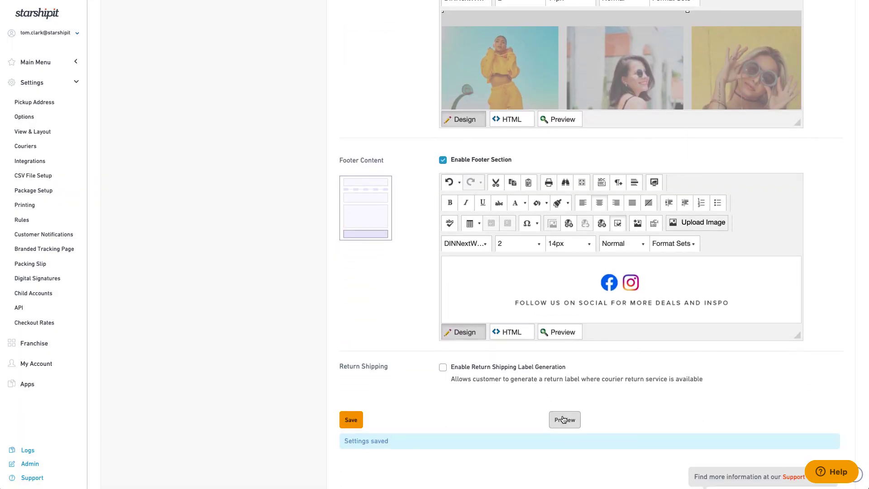
Save the tracking page settings and preview the page with logo, banner and social footer
click(350, 420)
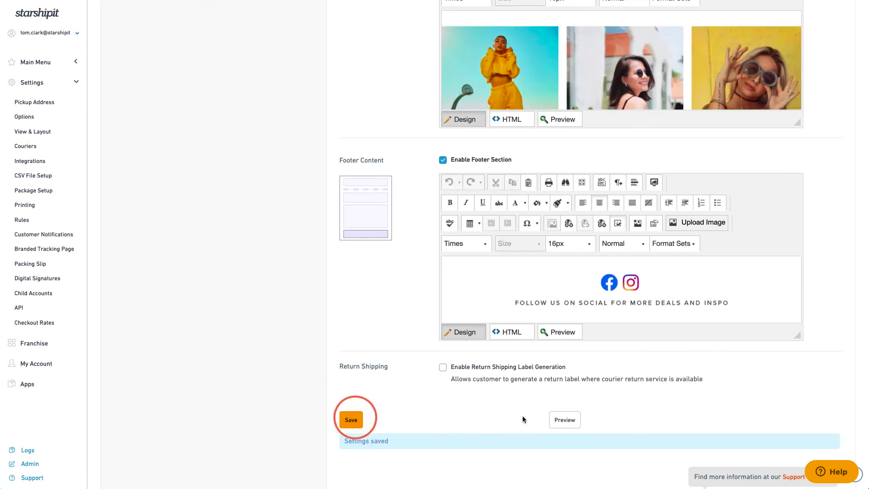
click(562, 417)
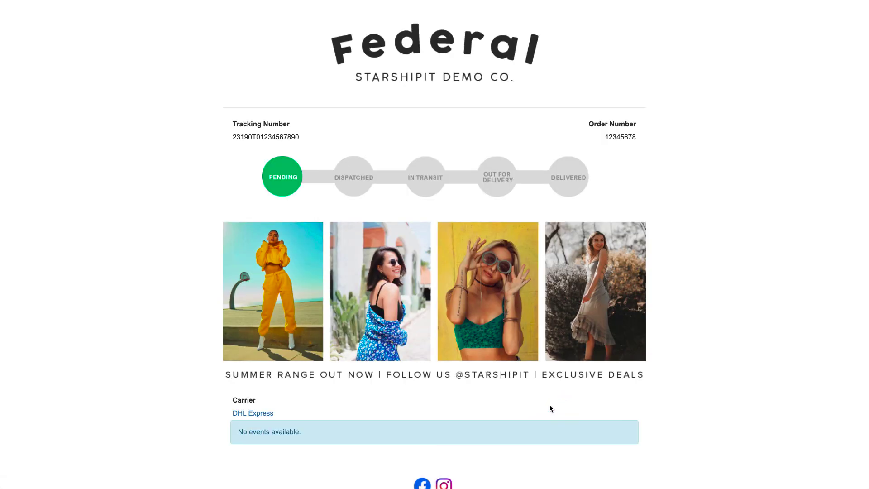
scroll(530, 397, down, 1)
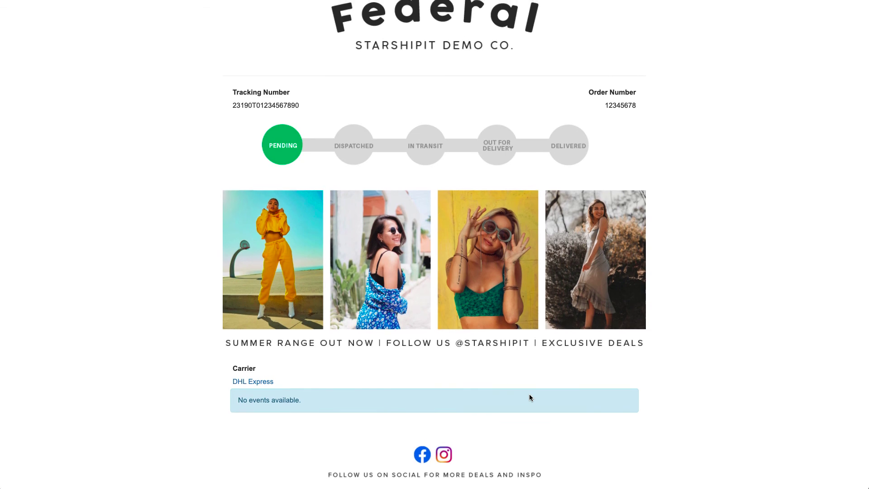